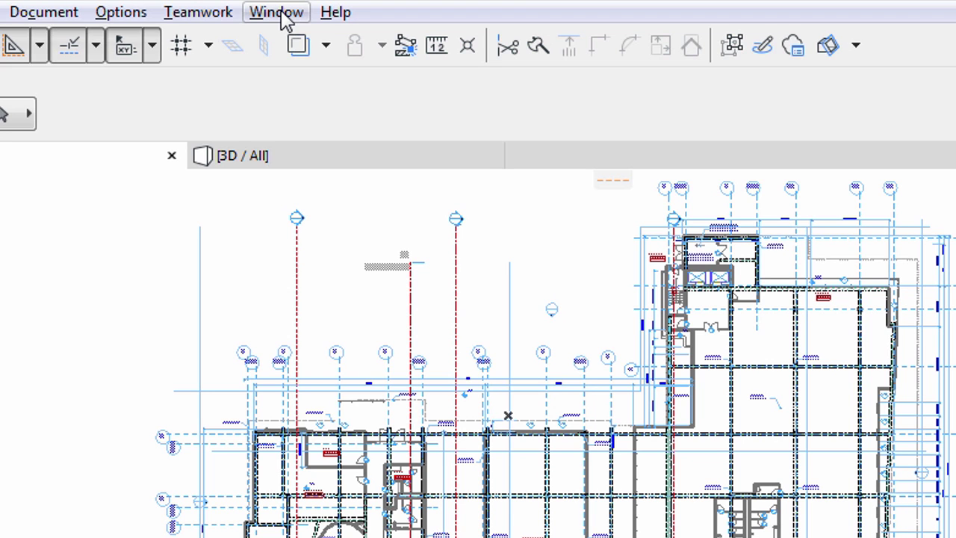
Show the Navigator palette from Window > Palettes and switch it to the Project Navigator
left_click(284, 20)
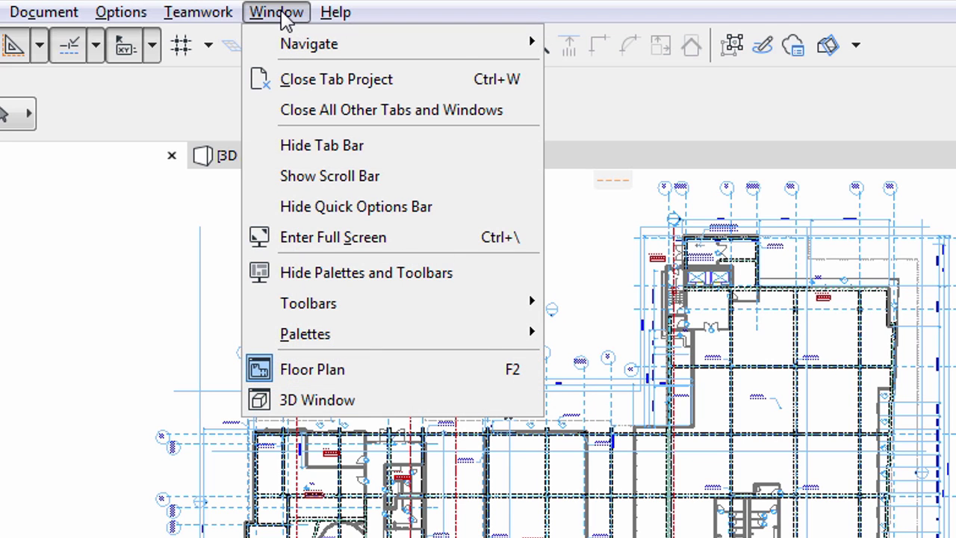
mouse_move(346, 337)
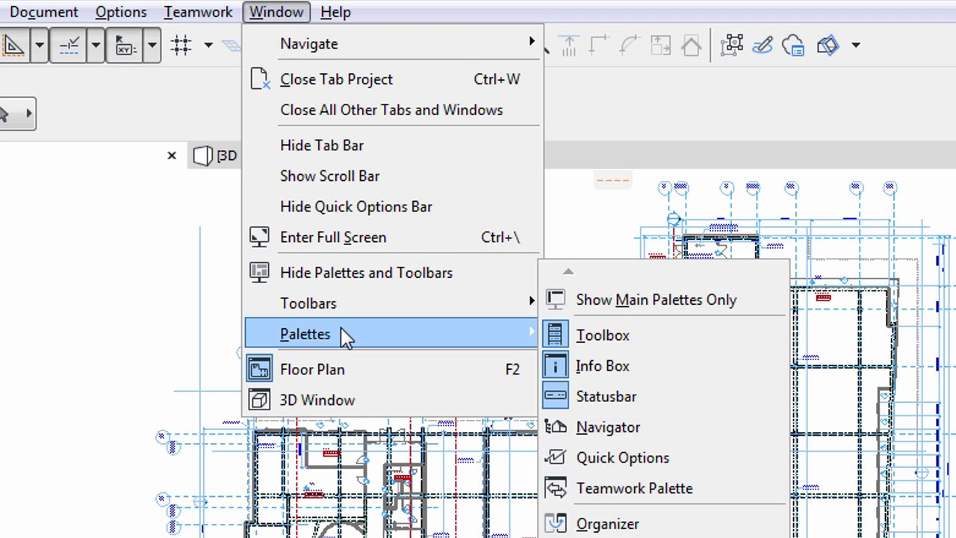
left_click(657, 426)
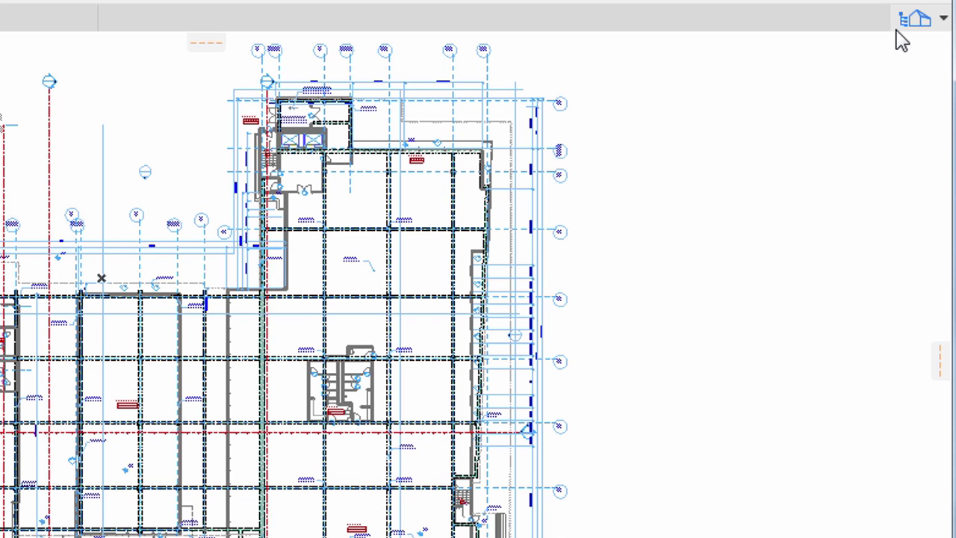
left_click(915, 19)
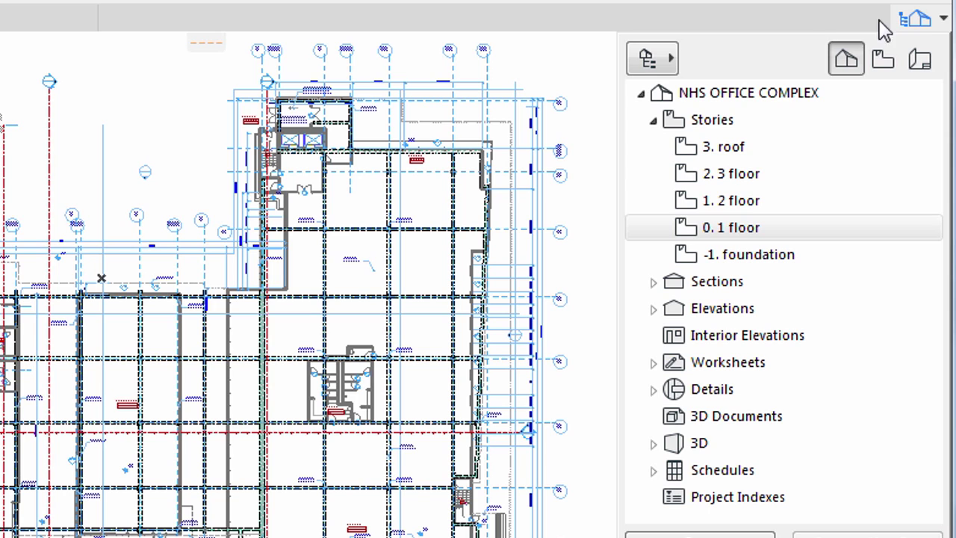
left_click(671, 61)
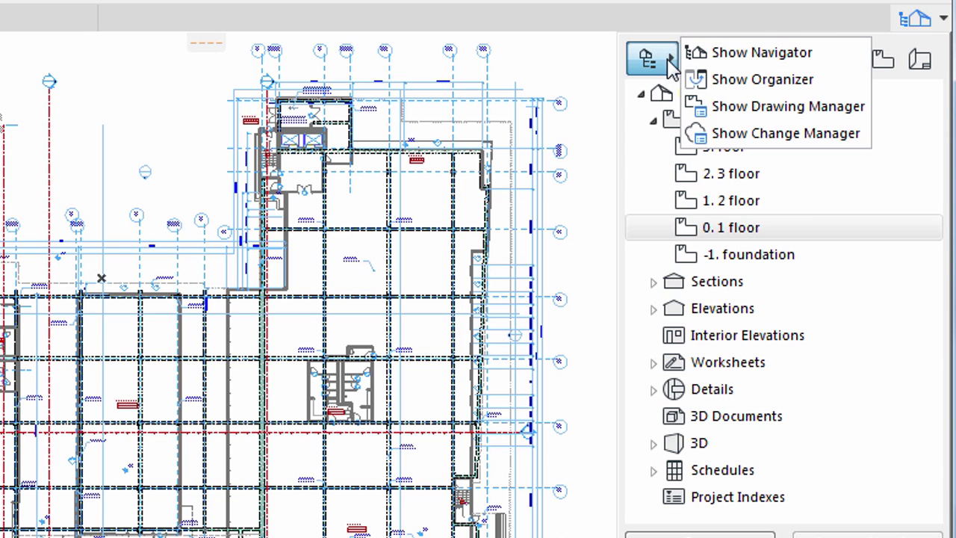
left_click(749, 54)
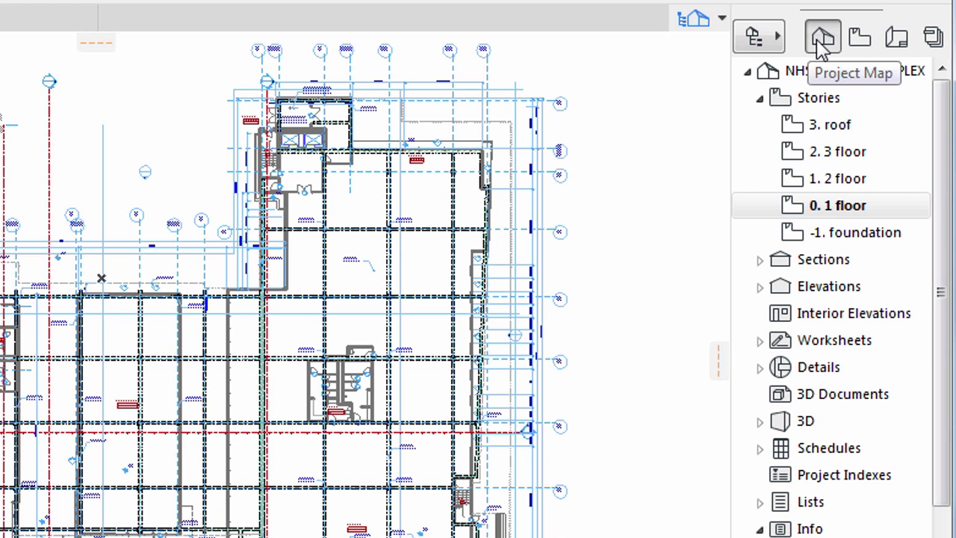
In the View Map, expand the RCP folder and open the 1st Floor Plan view
left_click(859, 39)
double_click(884, 103)
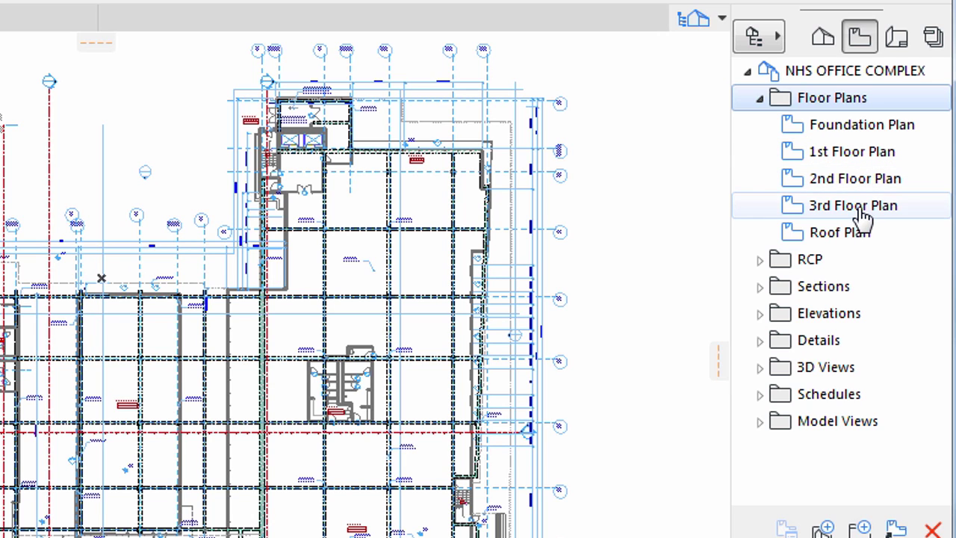
double_click(847, 260)
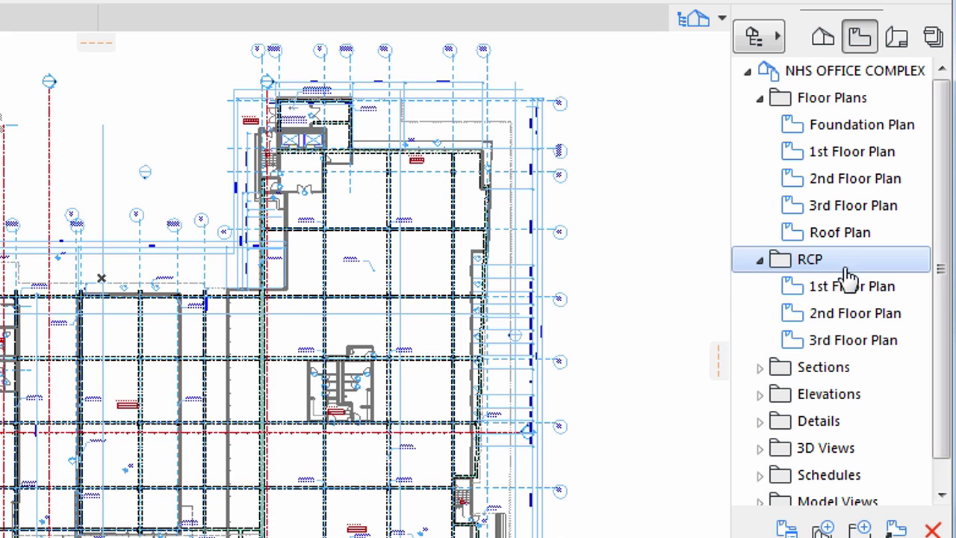
double_click(853, 288)
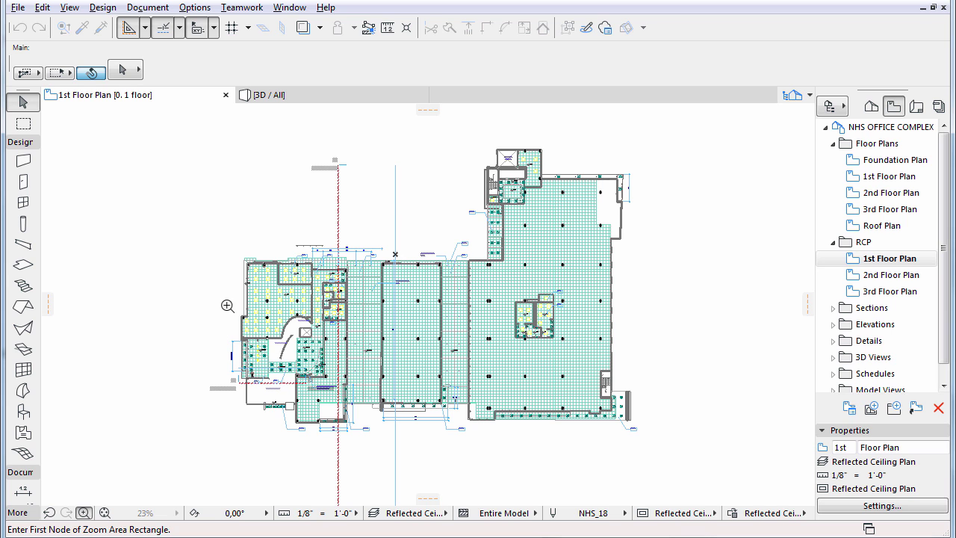
Zoom in on the left wing's curved OPEN TO ABOVE area and nudge the view slightly left
left_click(226, 304)
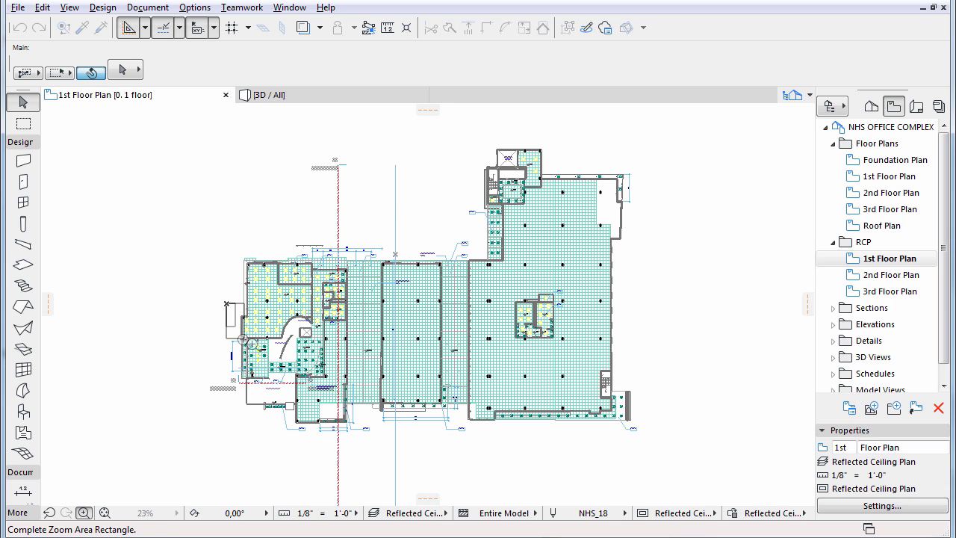
left_click(351, 356)
scroll(327, 333, "up", 2)
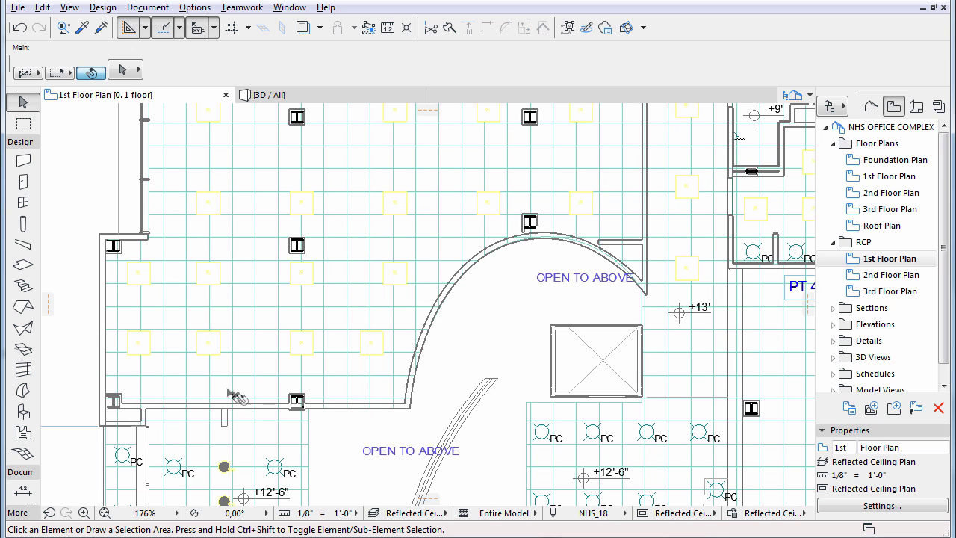
scroll(262, 397, "up", 1)
scroll(265, 396, "up", 1)
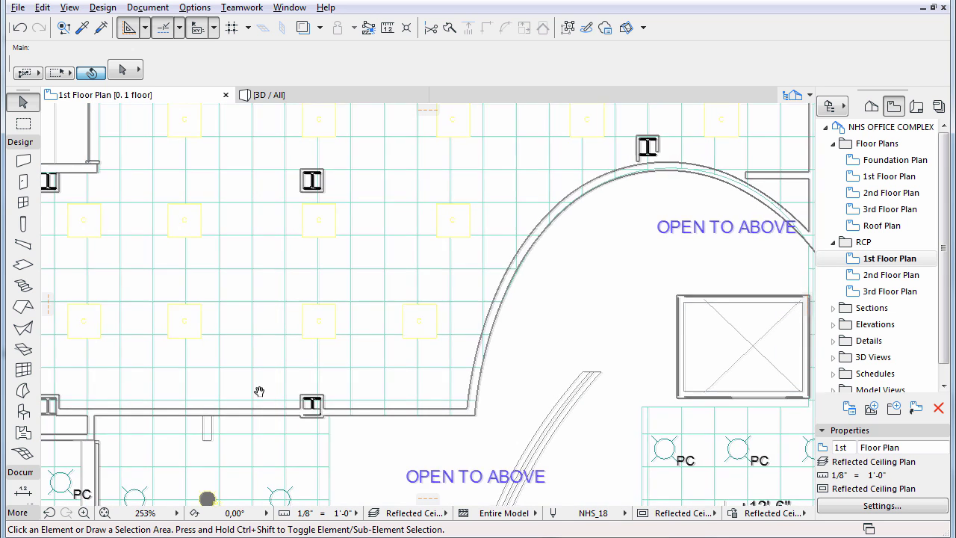
middle_click_drag(258, 392, 234, 386)
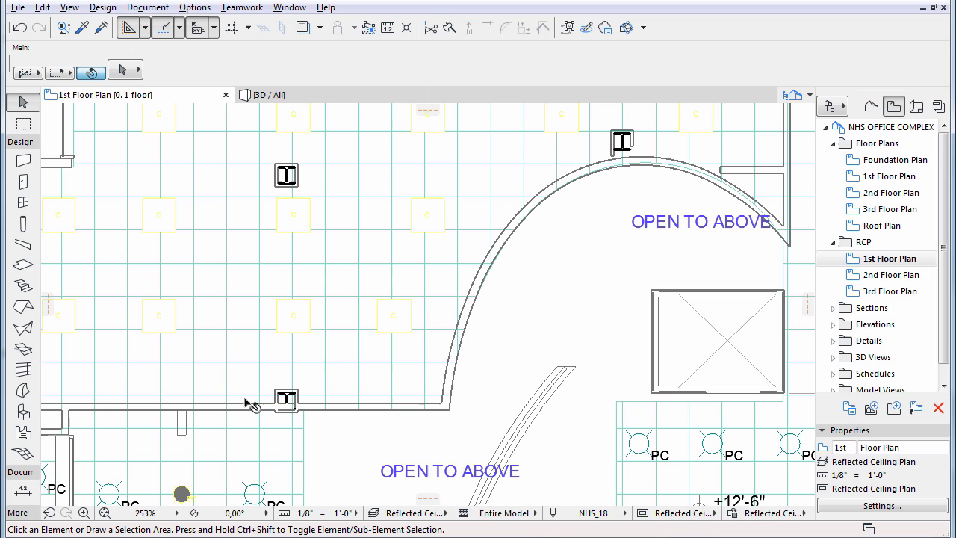
Bring up Layer Settings with Ctrl+L and scroll through the Layer Combinations list
key("ctrl+l")
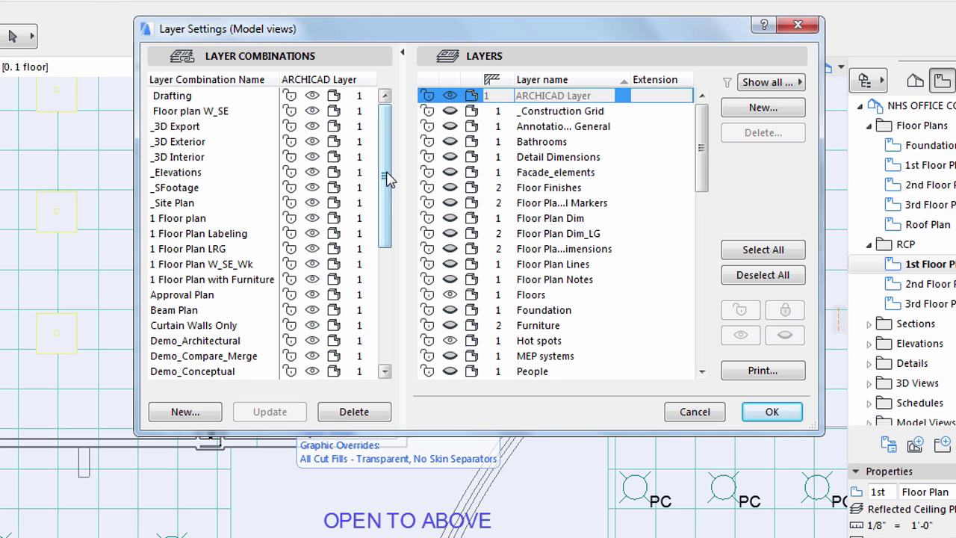
left_click_drag(387, 179, 384, 296)
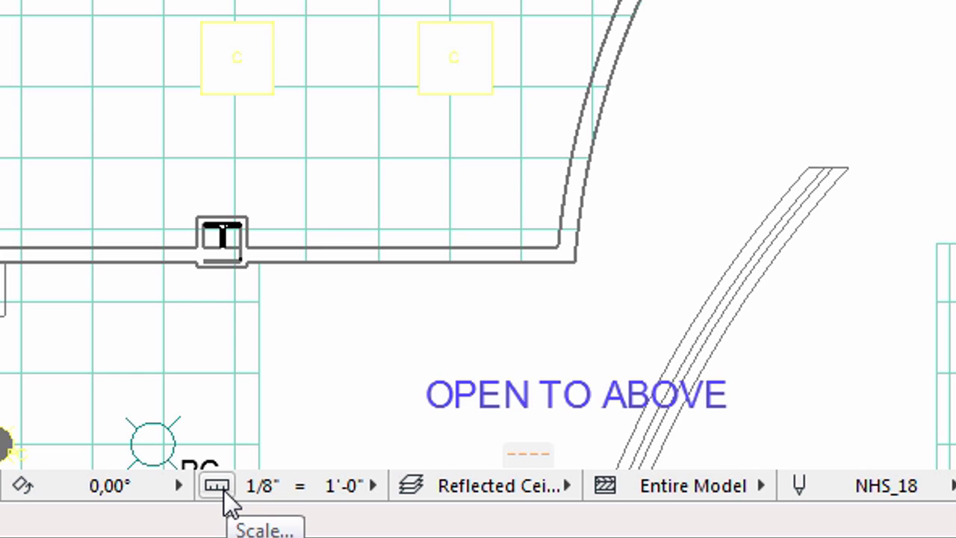
Browse the floor plan scale presets, leaving the scale at 1/8" = 1'-0"
left_click(218, 487)
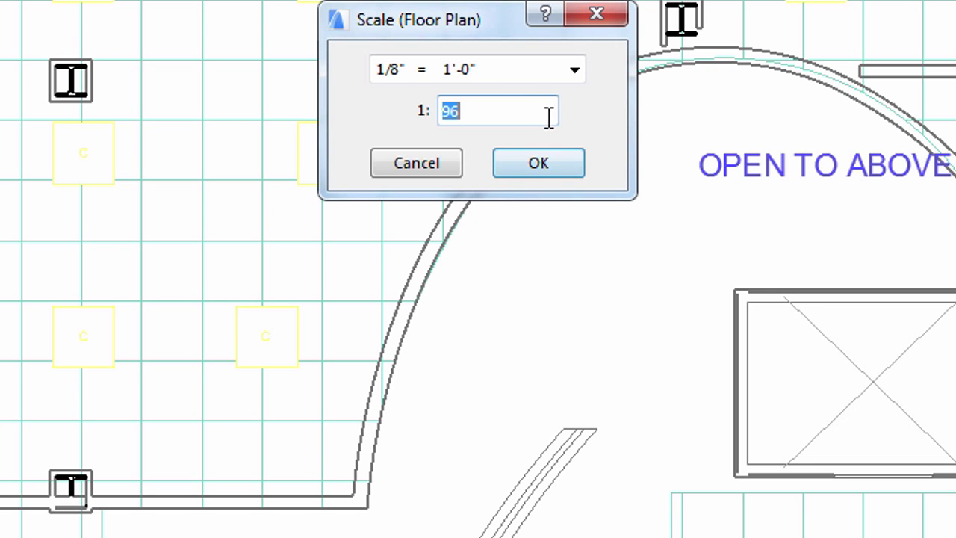
left_click(574, 72)
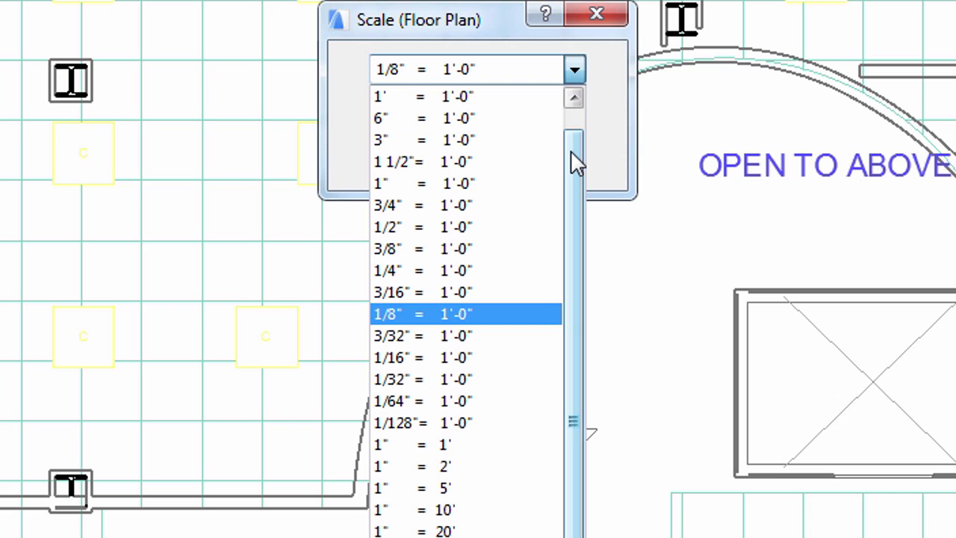
left_click_drag(571, 150, 568, 188)
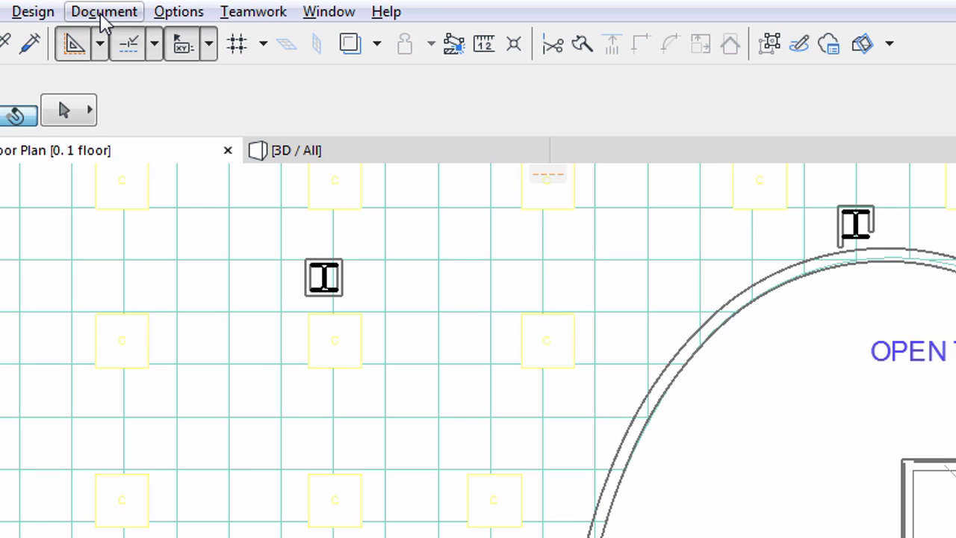
left_click(101, 13)
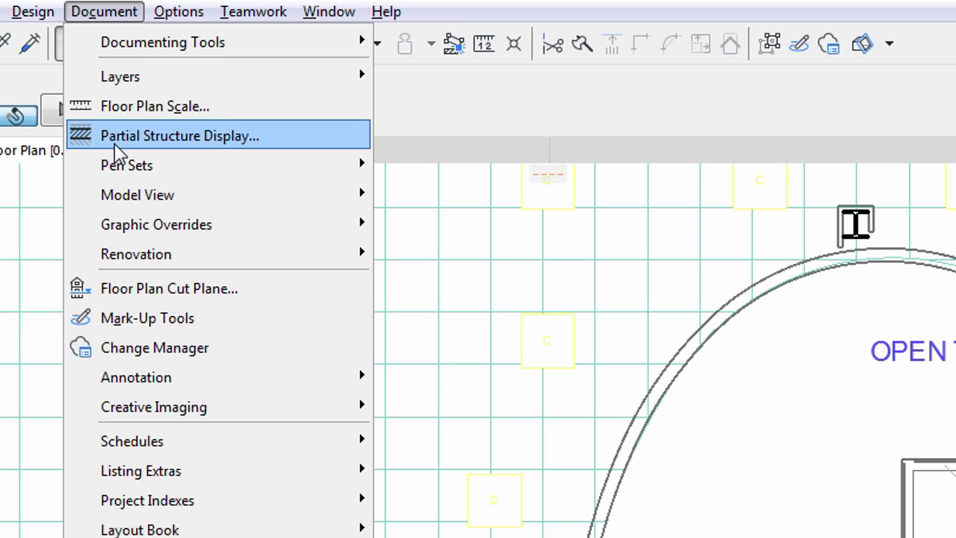
Compare Partial Structure Display options and apply Core of Load-Bearing Elements Only
left_click(174, 146)
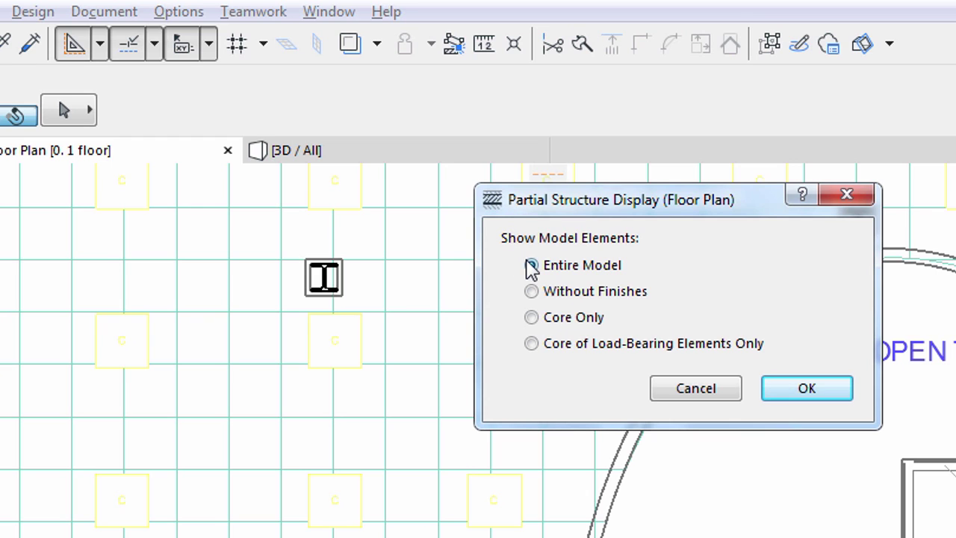
left_click(531, 291)
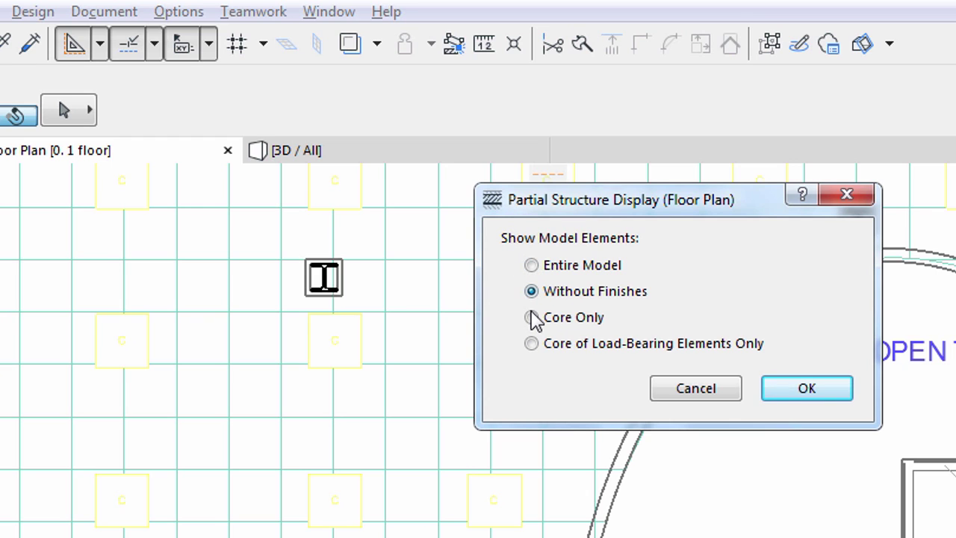
left_click(532, 319)
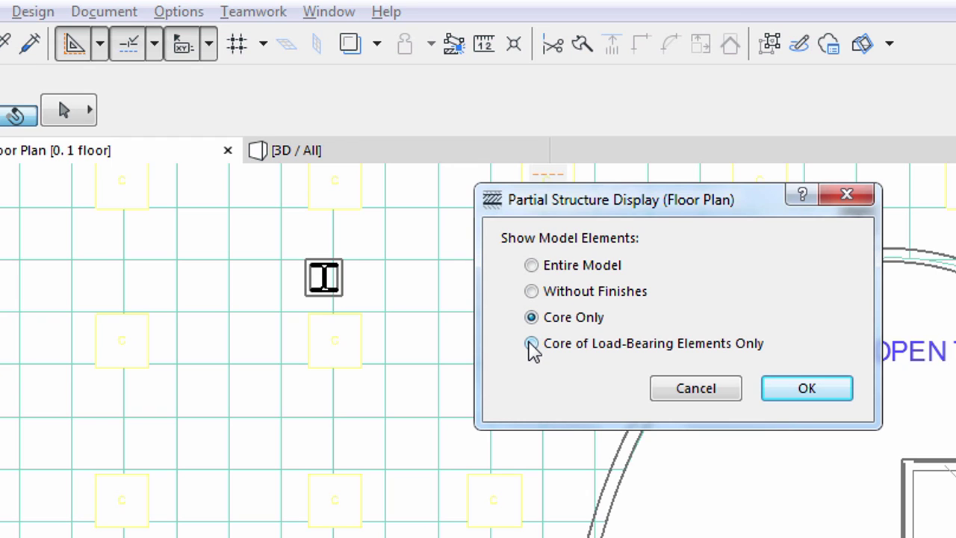
left_click(532, 345)
key("Return")
Open Pens & Colors (Model Views) and scroll through the pen sets, including NHS_18
left_click(120, 21)
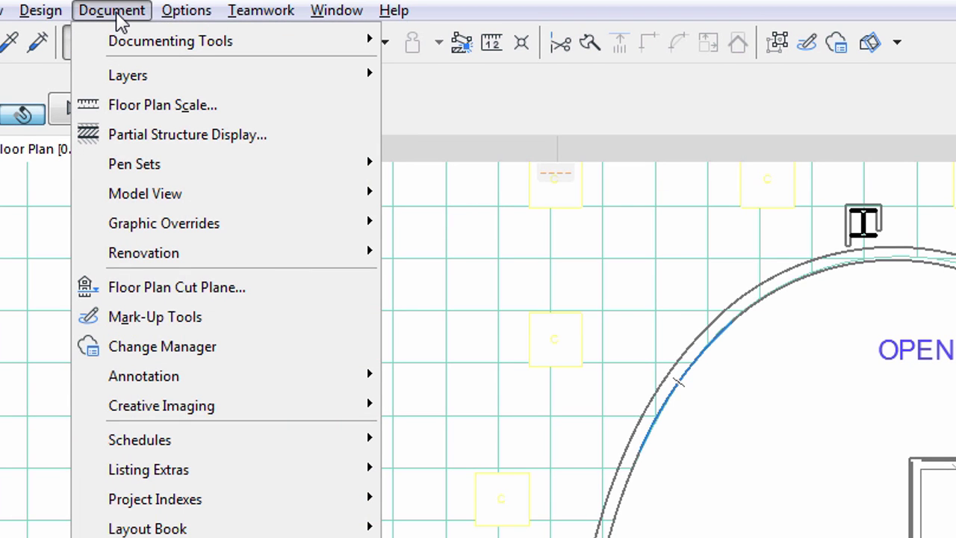
mouse_move(187, 173)
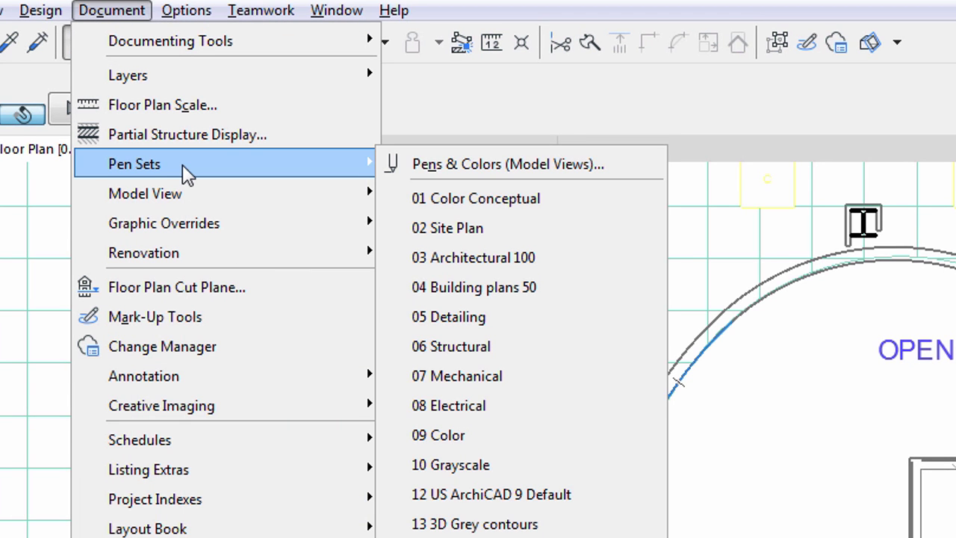
left_click(456, 168)
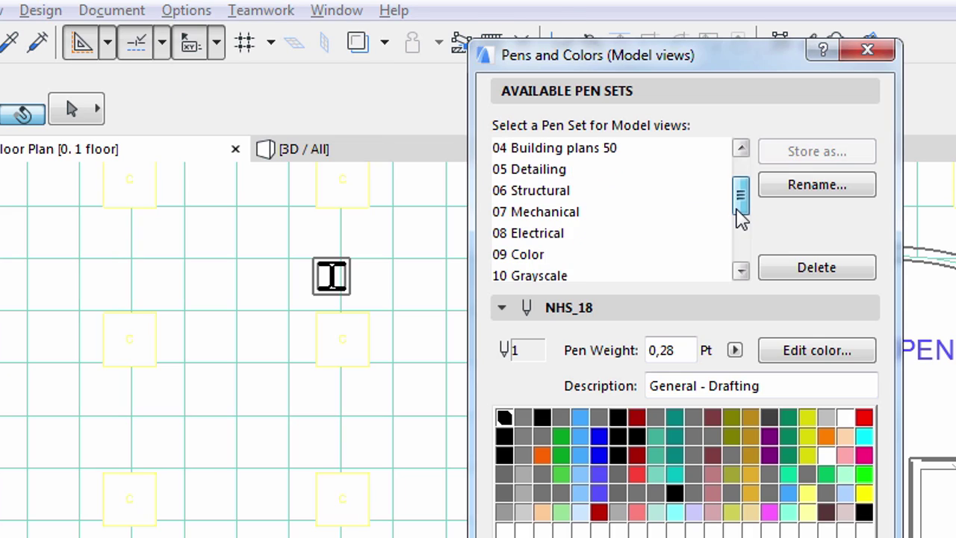
left_click_drag(740, 217, 724, 257)
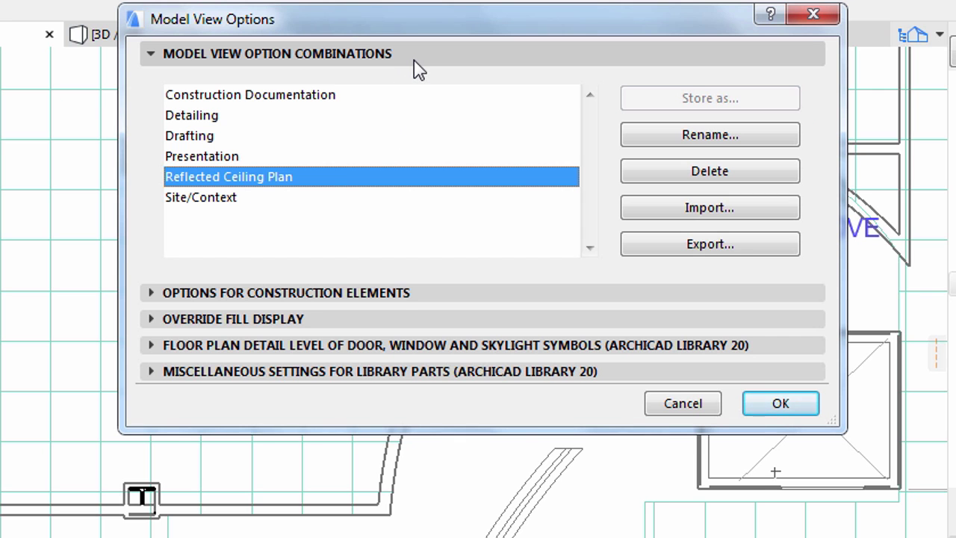
Expand and collapse the Construction Elements and door/window/skylight detail sections, then expand Miscellaneous Settings for Library Parts
left_click(415, 61)
left_click(426, 82)
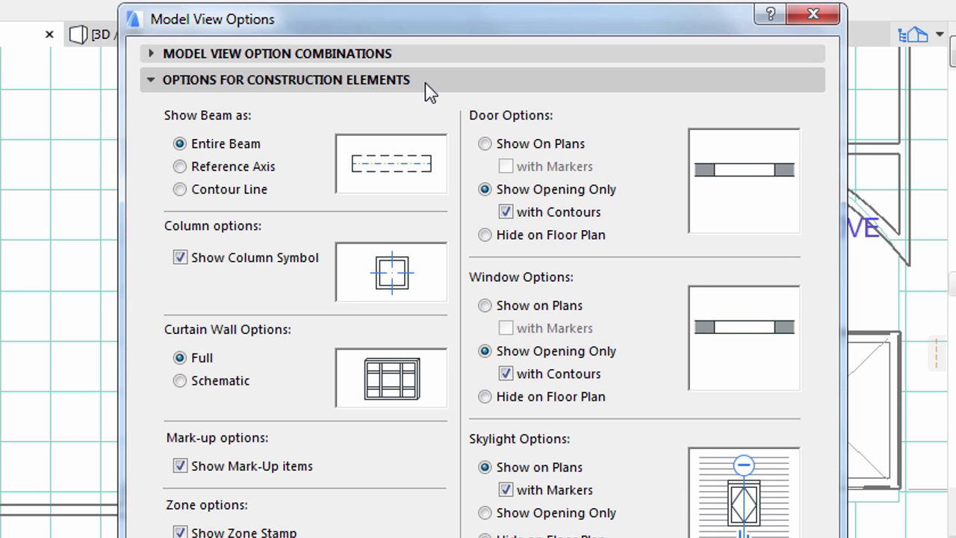
left_click(426, 82)
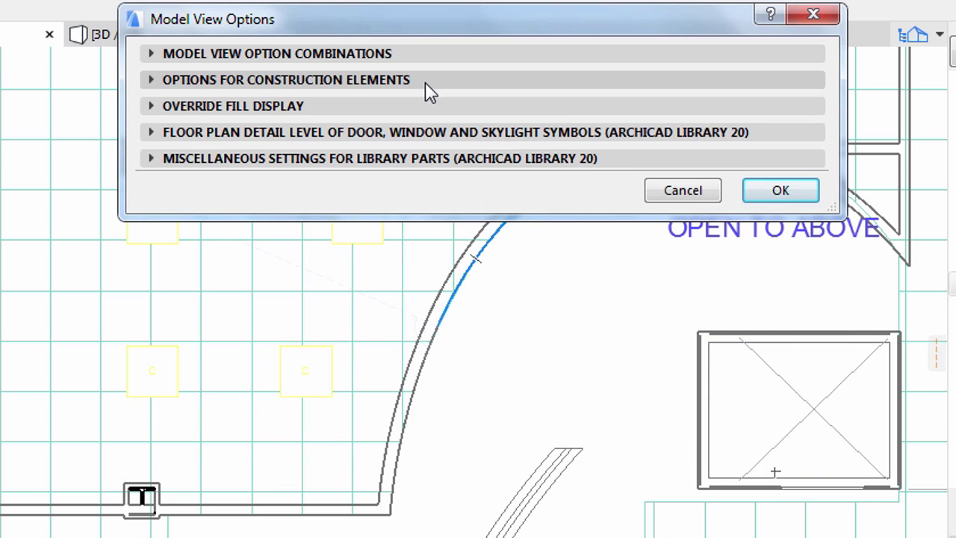
left_click(432, 138)
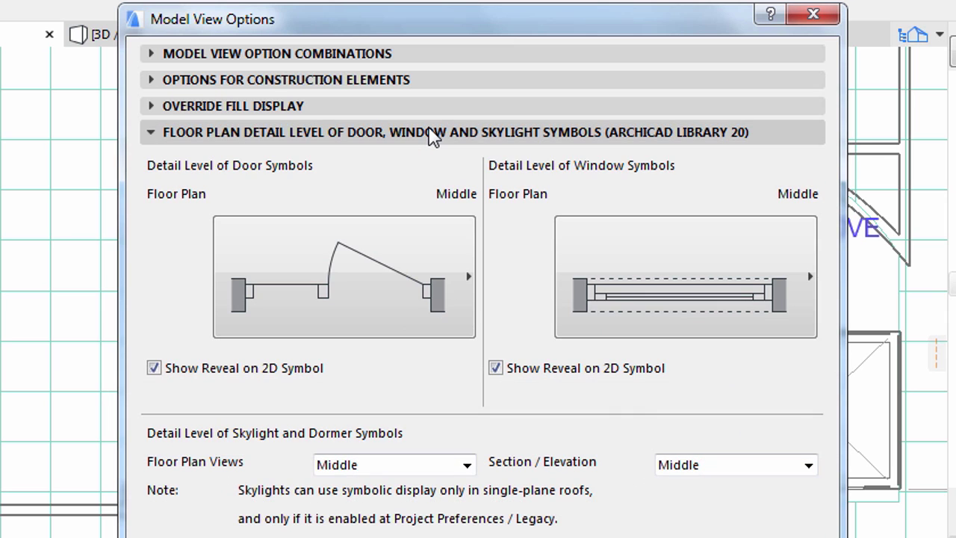
left_click(432, 139)
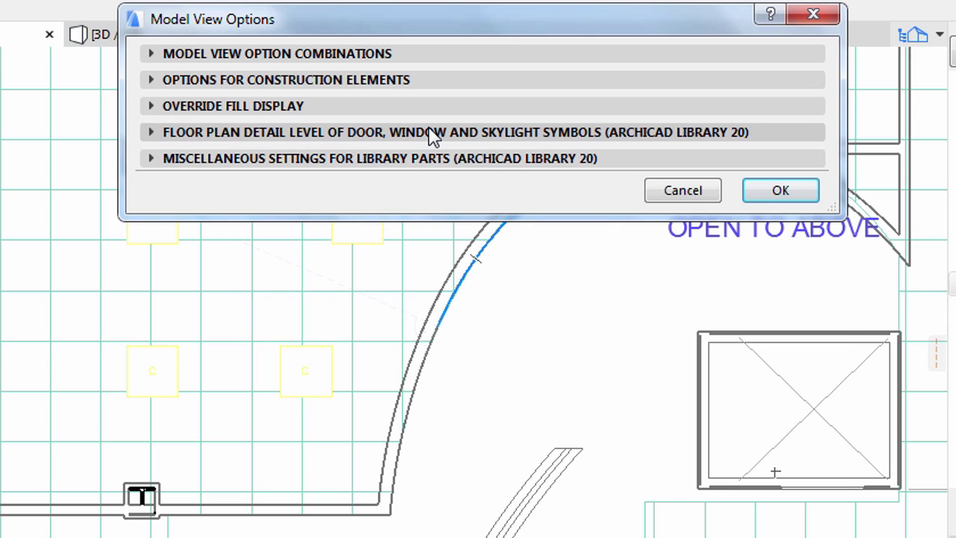
left_click(435, 159)
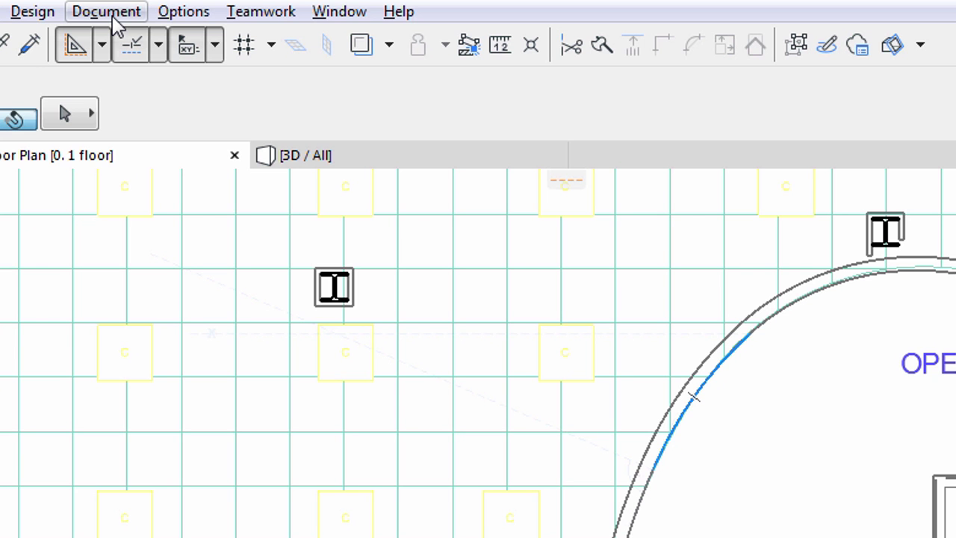
left_click(115, 21)
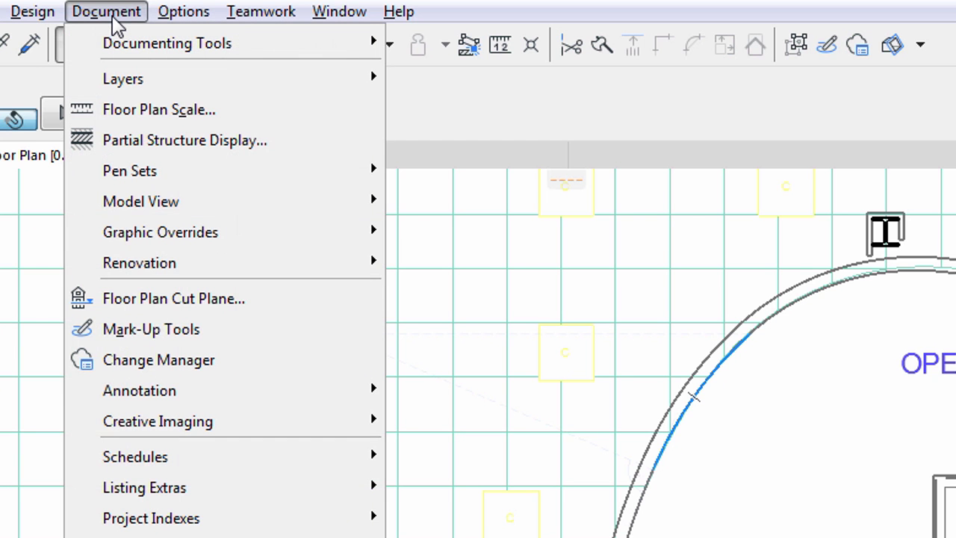
mouse_move(206, 210)
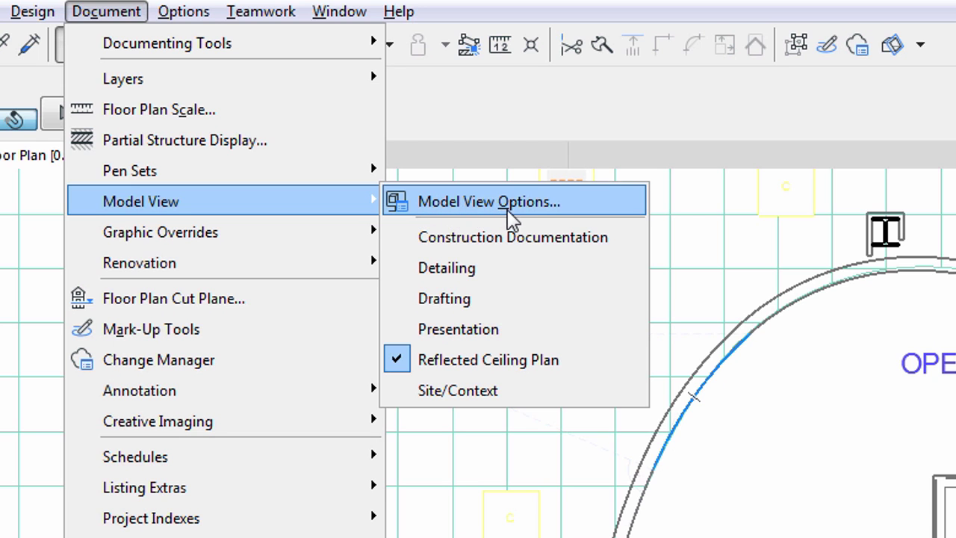
left_click(558, 209)
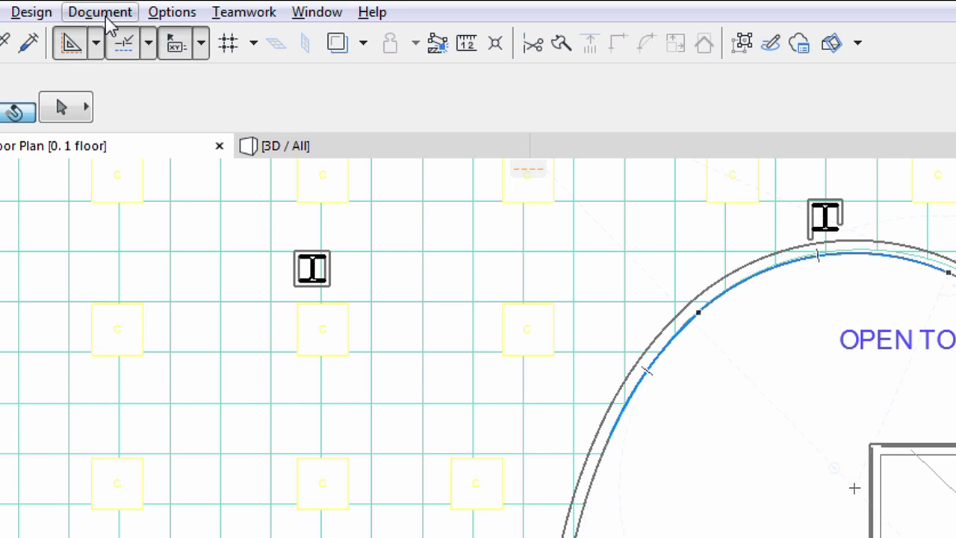
left_click(110, 23)
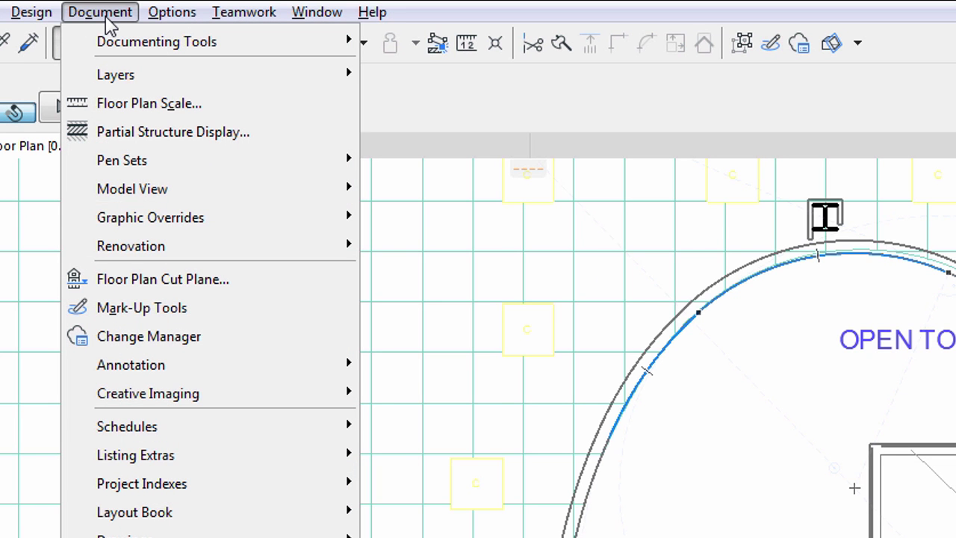
mouse_move(274, 224)
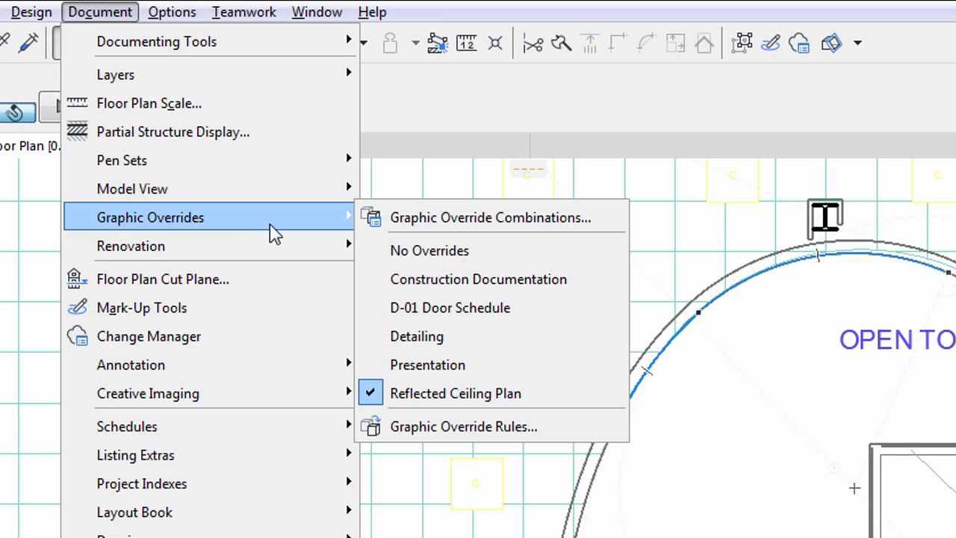
left_click(389, 221)
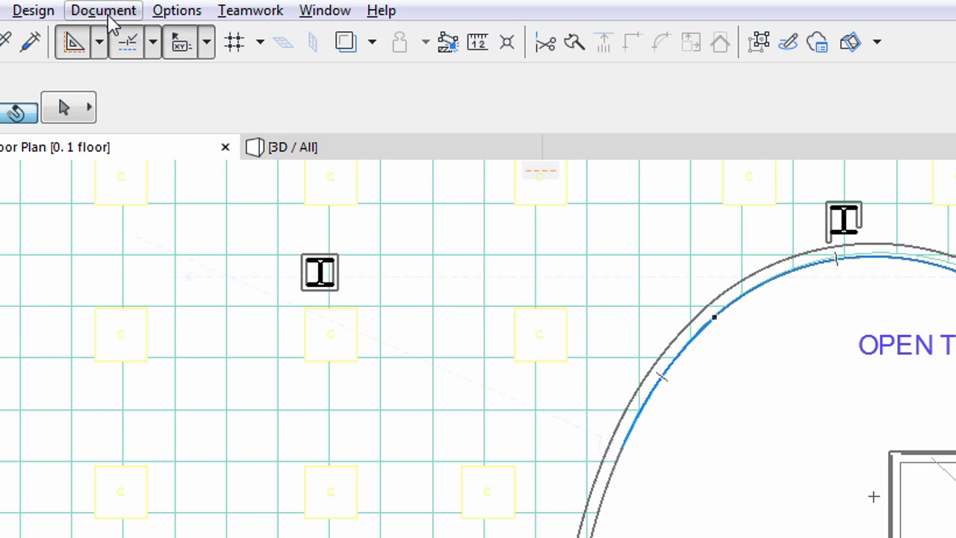
left_click(104, 10)
mouse_move(266, 255)
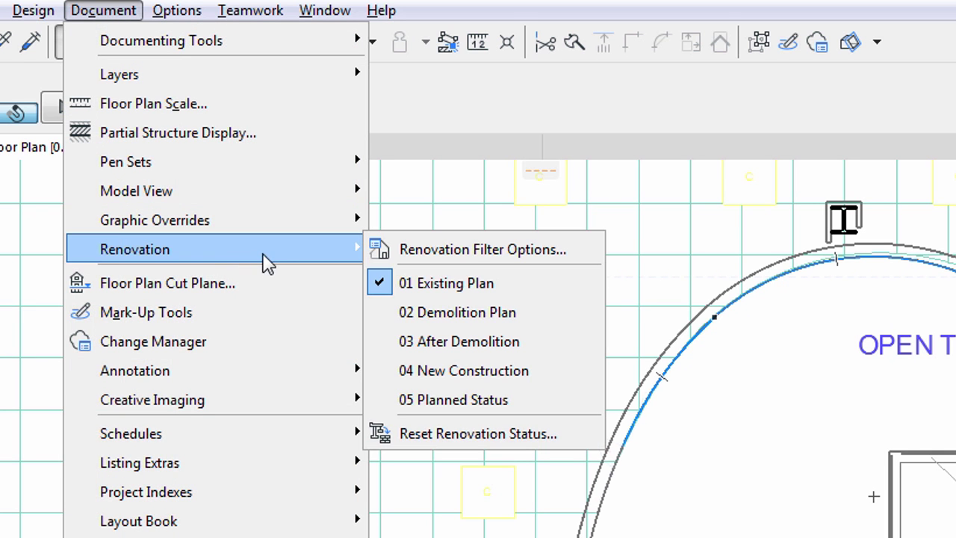
left_click(390, 252)
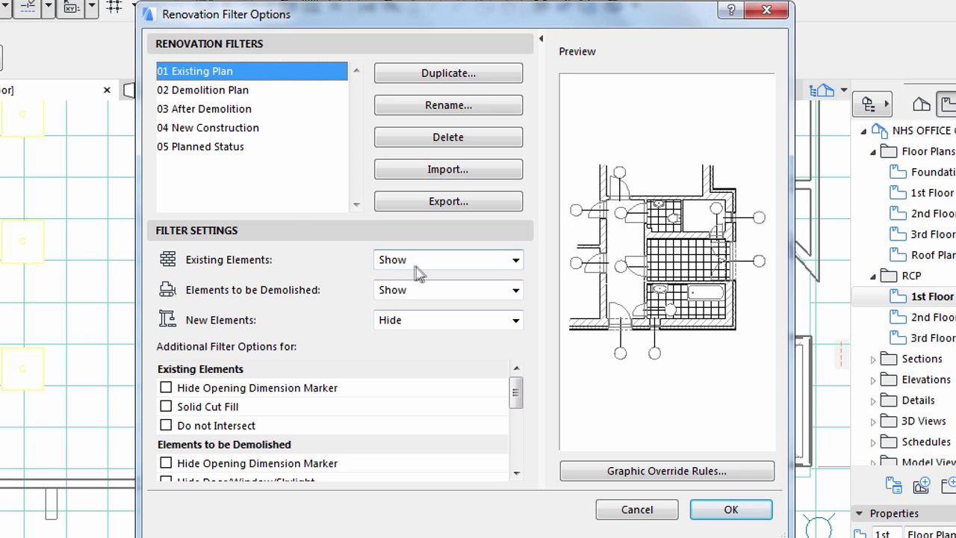
left_click(516, 261)
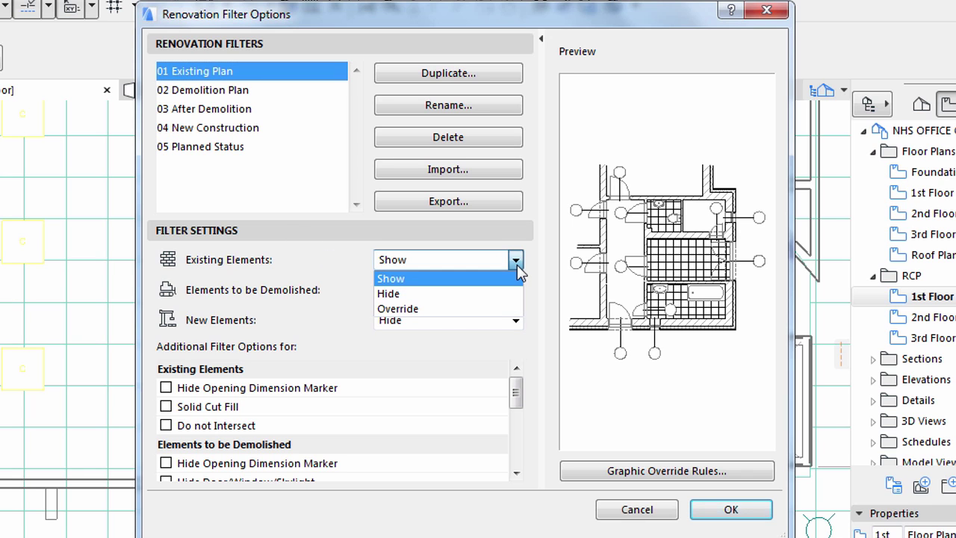
left_click(517, 264)
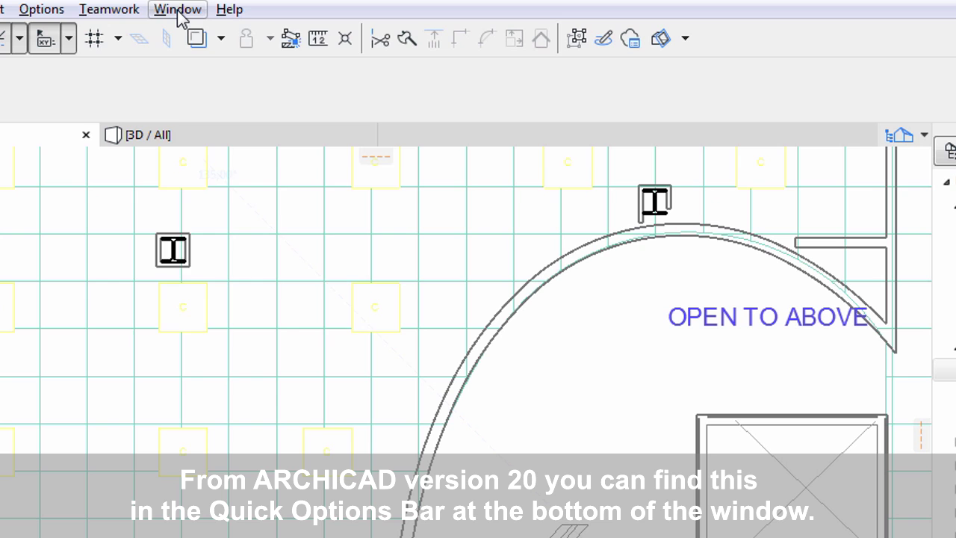
Turn on the Quick Options palette from Window > Palettes
left_click(178, 10)
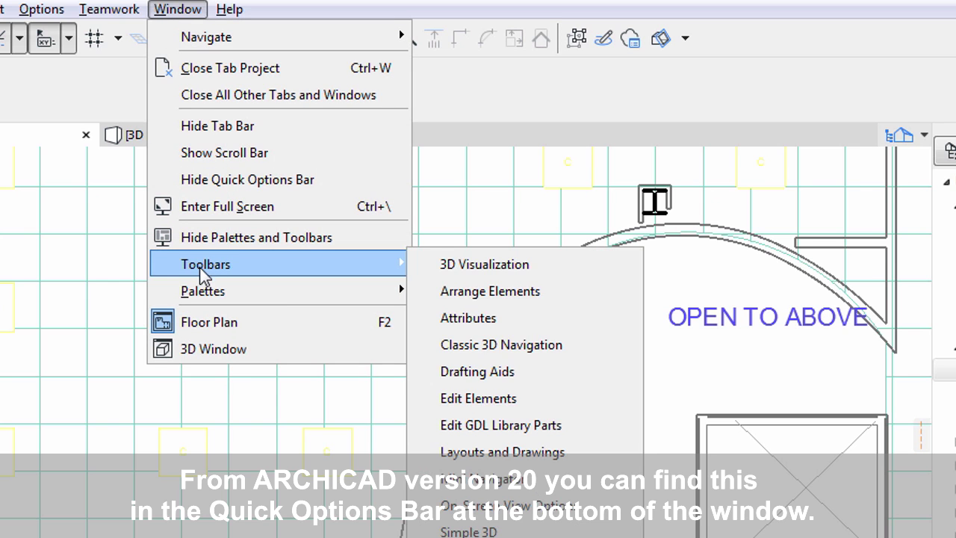
mouse_move(254, 291)
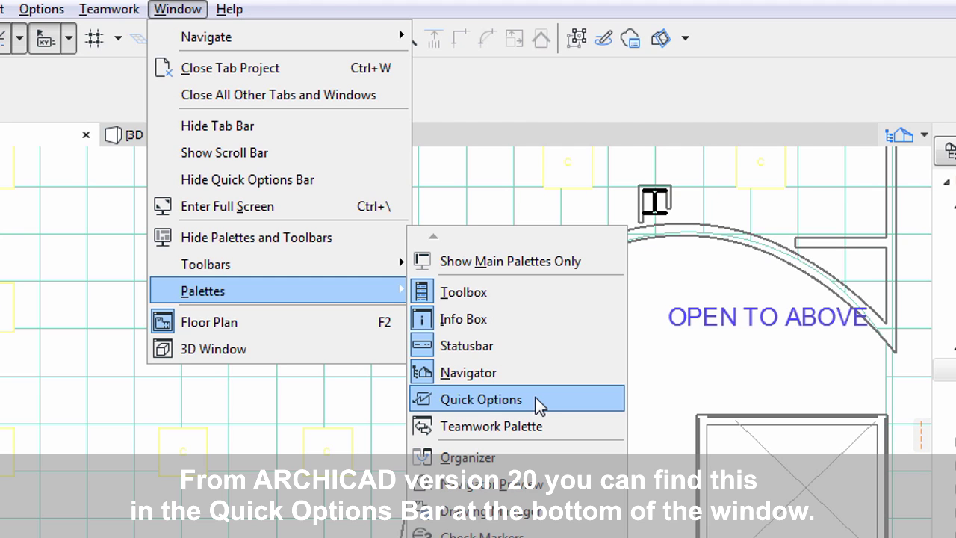
left_click(538, 399)
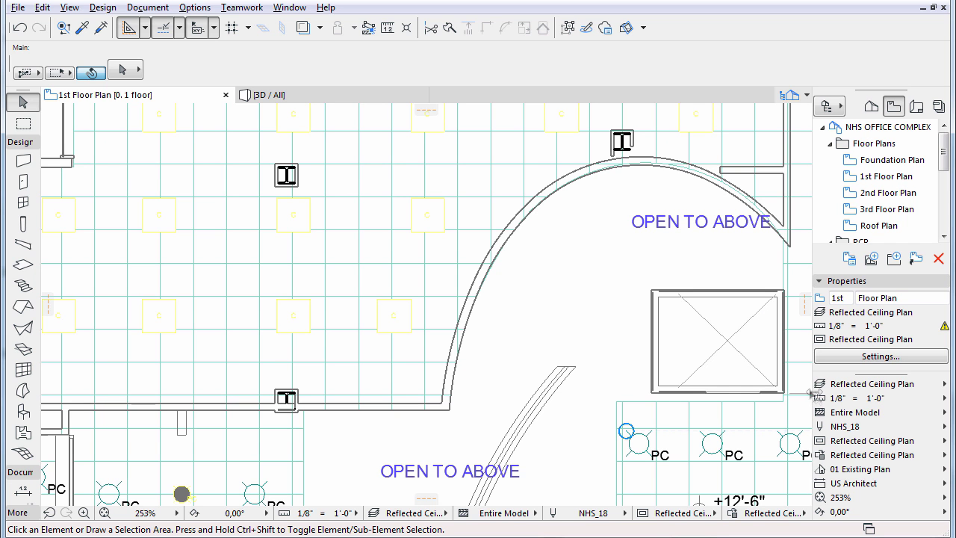
Switch to the 1 Floor plan layer combination, trying 1/2" = 1'-0" before returning to 1/8" scale
left_click(943, 389)
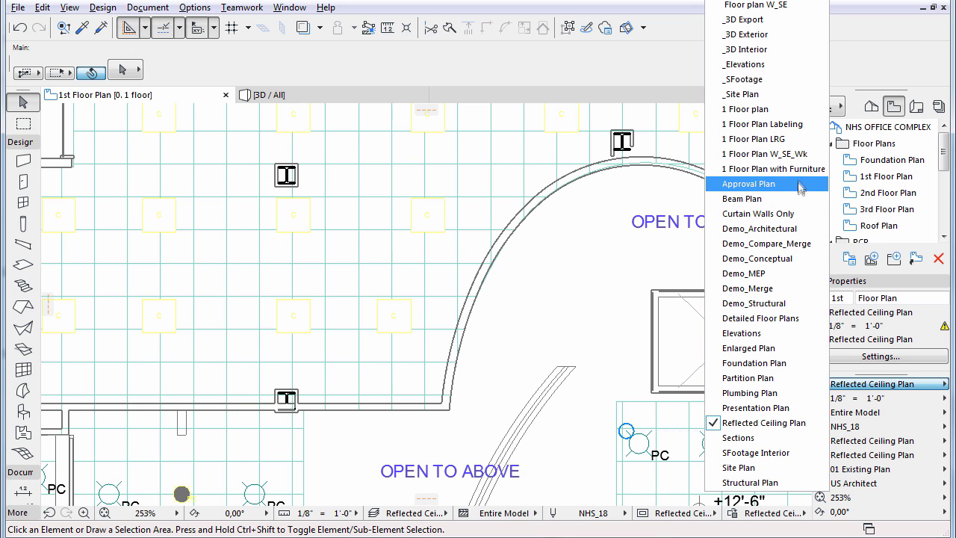
left_click(791, 120)
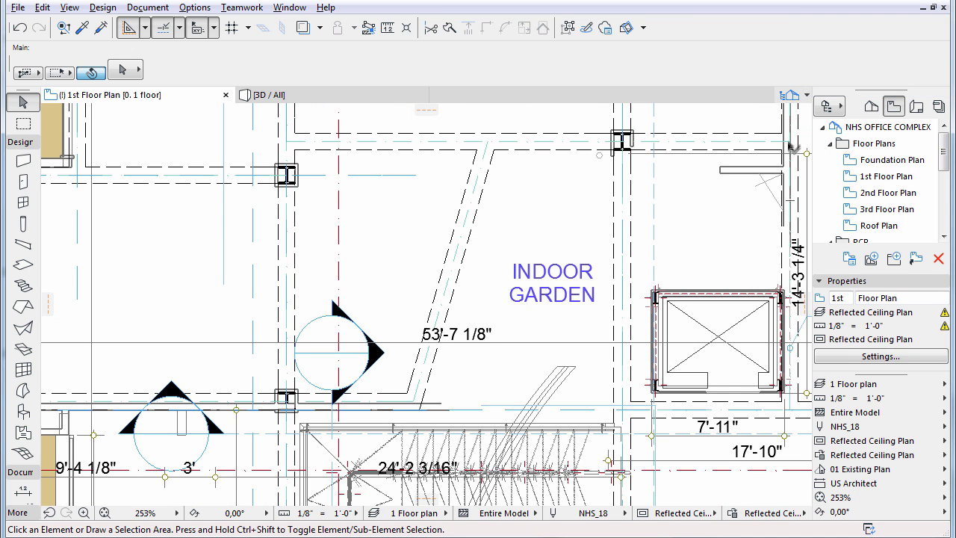
left_click(925, 400)
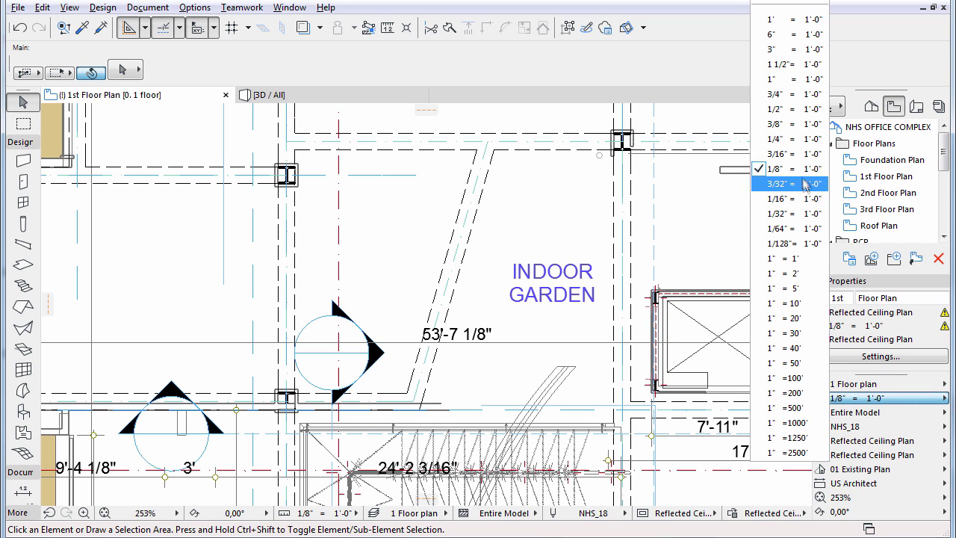
left_click(787, 112)
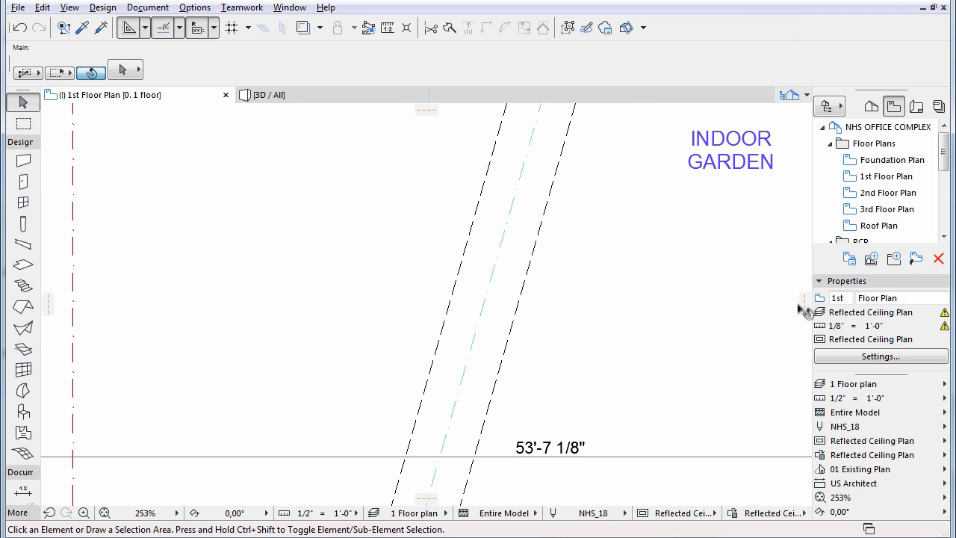
left_click(919, 398)
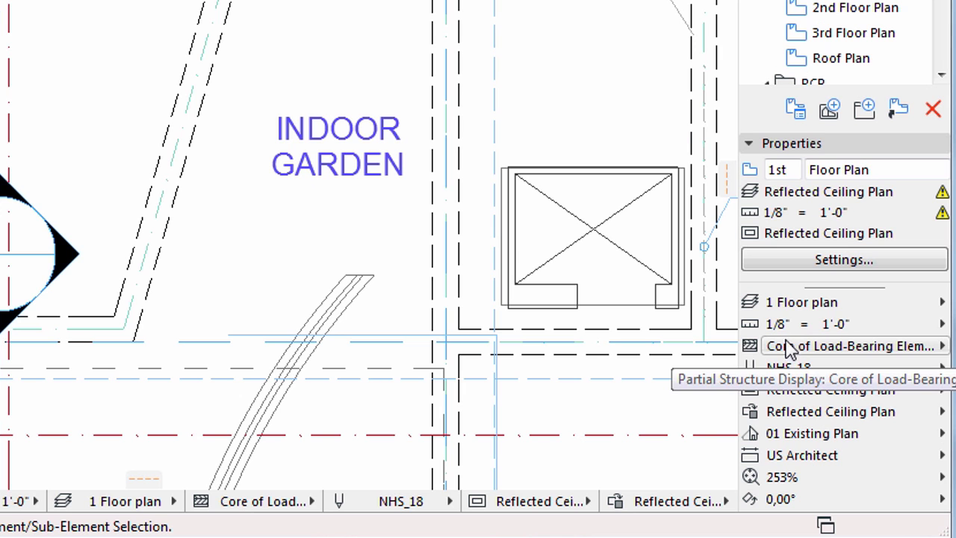
Copy the current window's settings into the 1st Floor view's settings and confirm
left_click(786, 266)
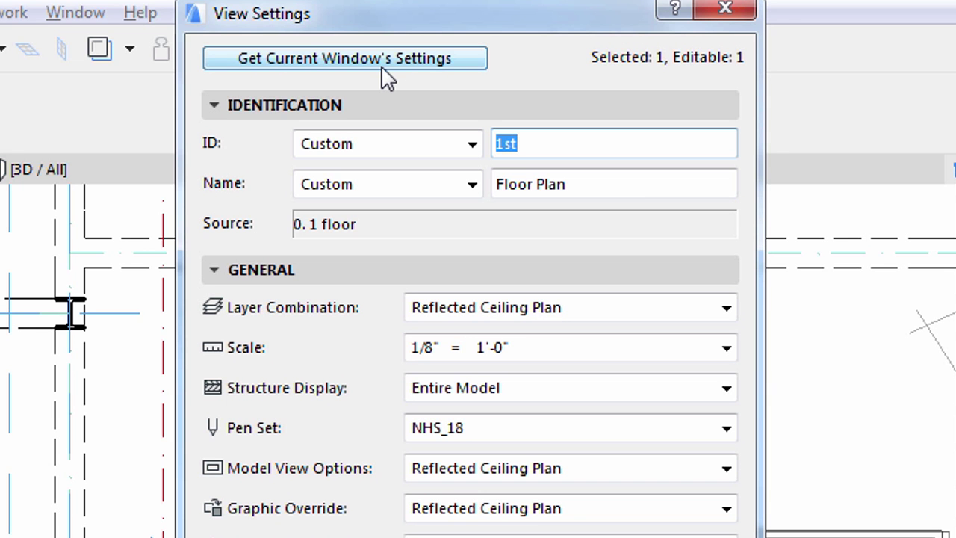
left_click(383, 65)
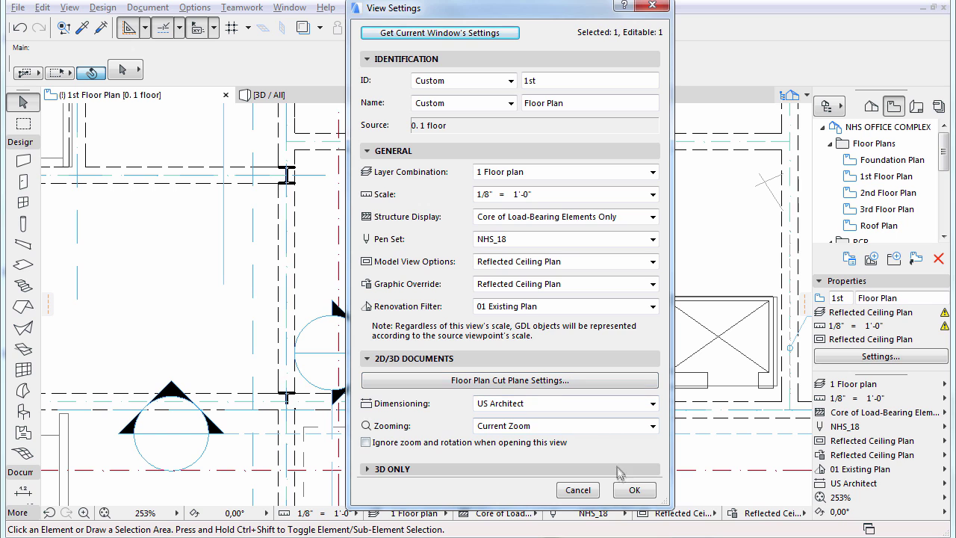
left_click(632, 493)
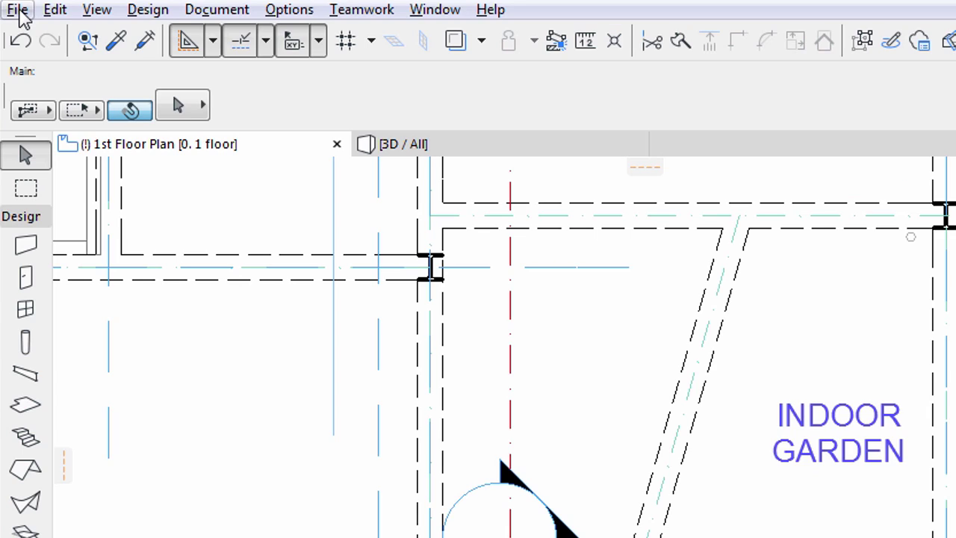
Close the project via File > Close Project, choosing Don't save
left_click(18, 10)
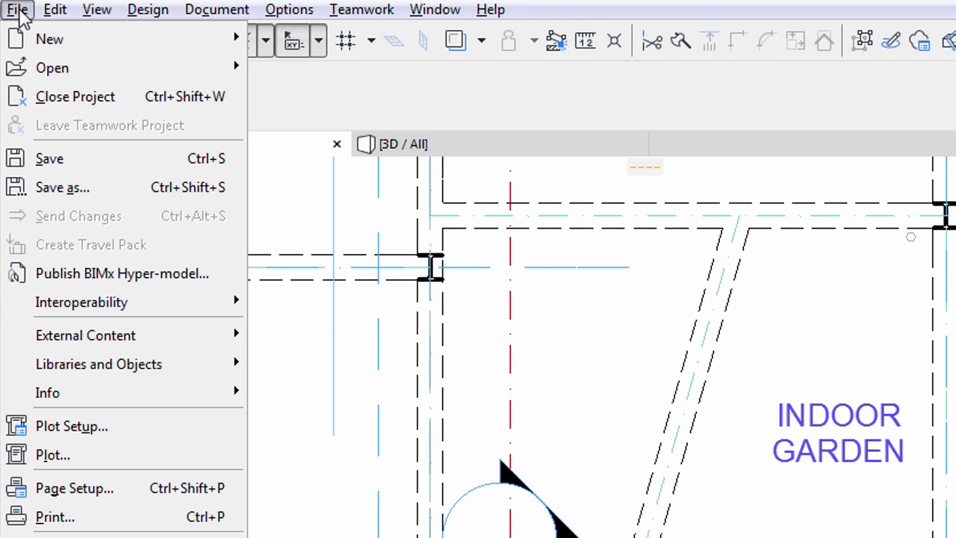
left_click(75, 97)
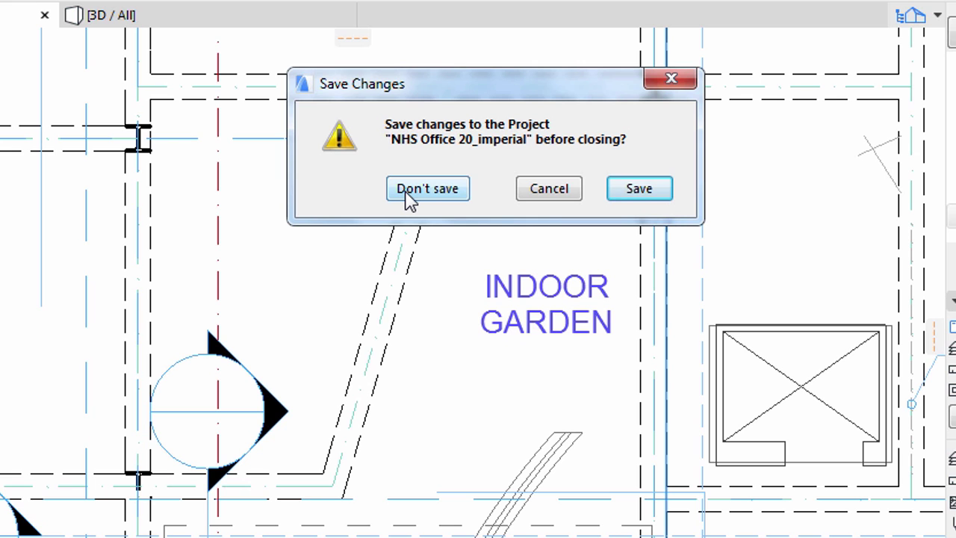
left_click(409, 196)
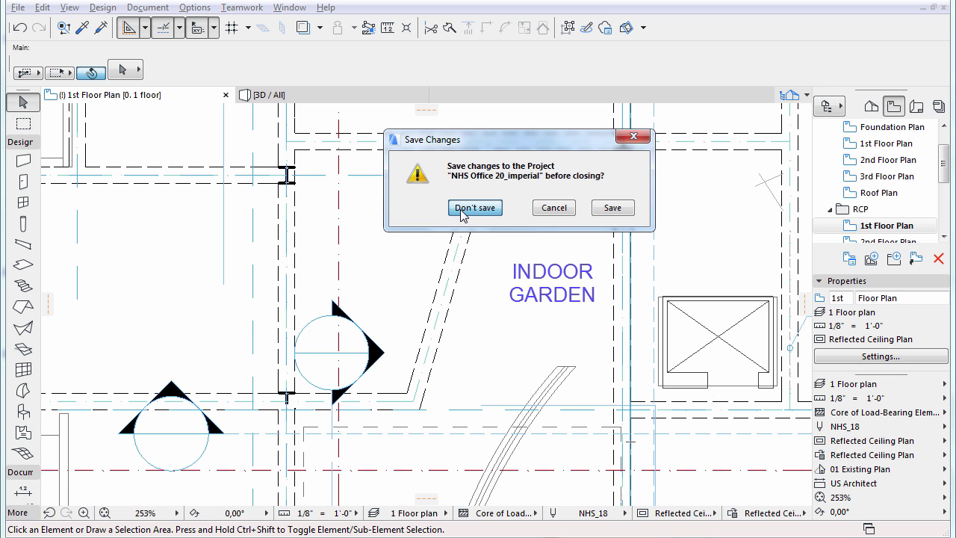
left_click(462, 210)
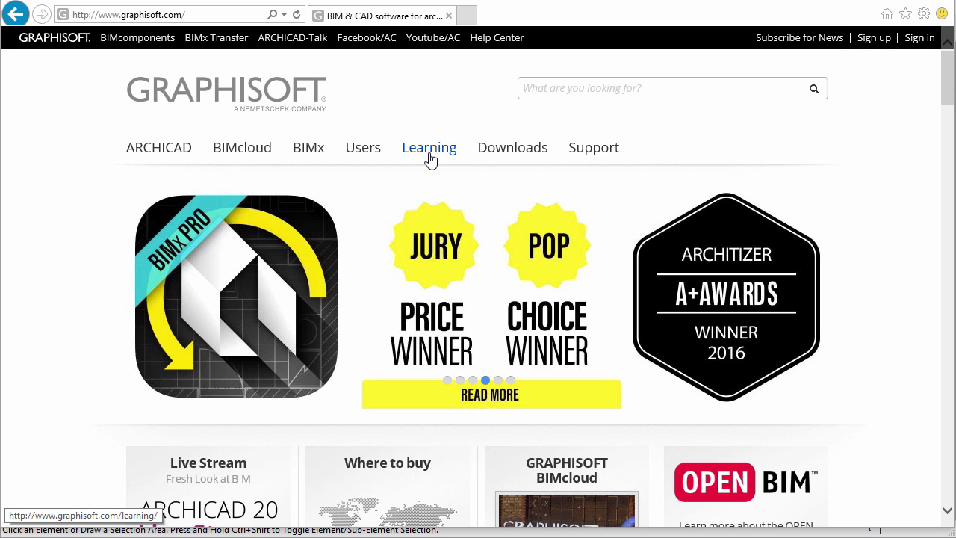
Open Graphisoft's Training Materials and Help Center, then scroll to the Where to buy worldwide contact map
left_click(430, 150)
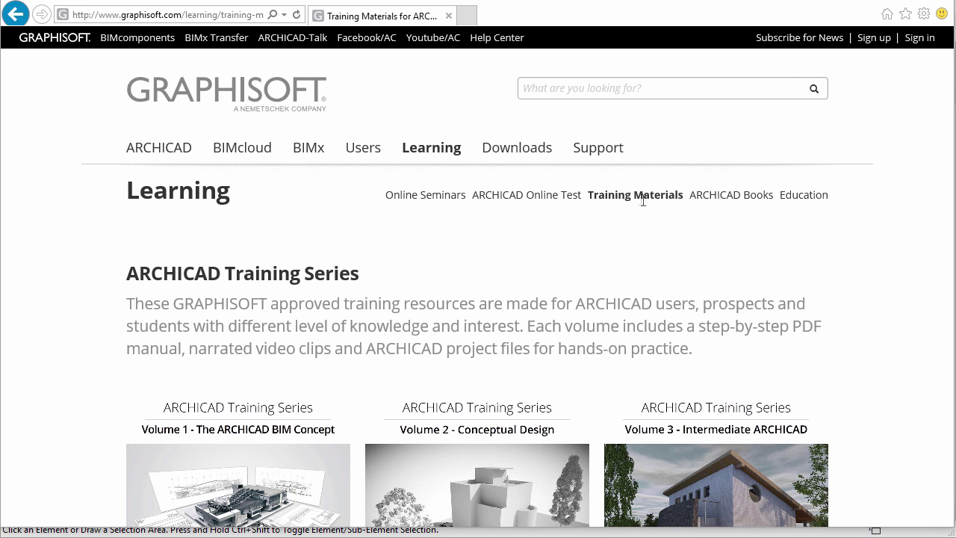
left_click_drag(950, 177, 950, 300)
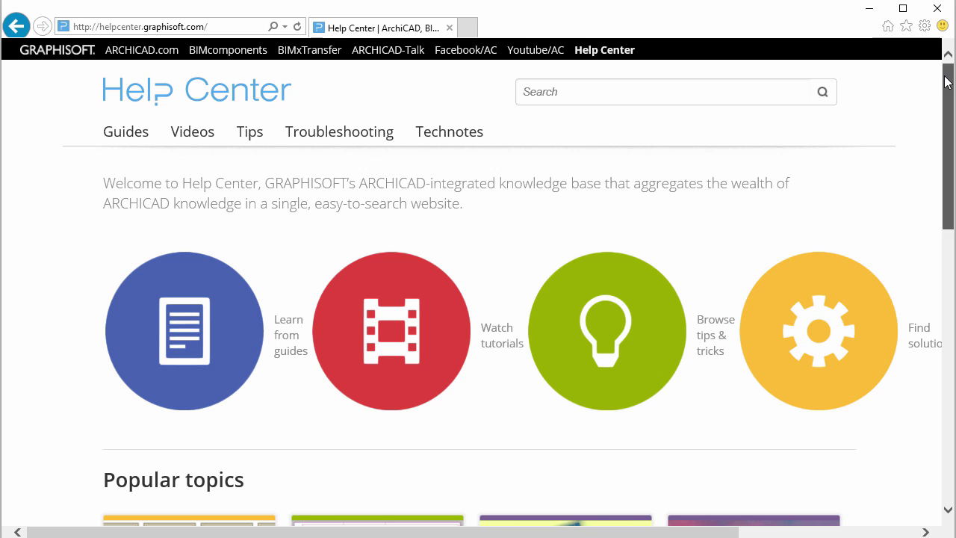
left_click_drag(947, 83, 948, 209)
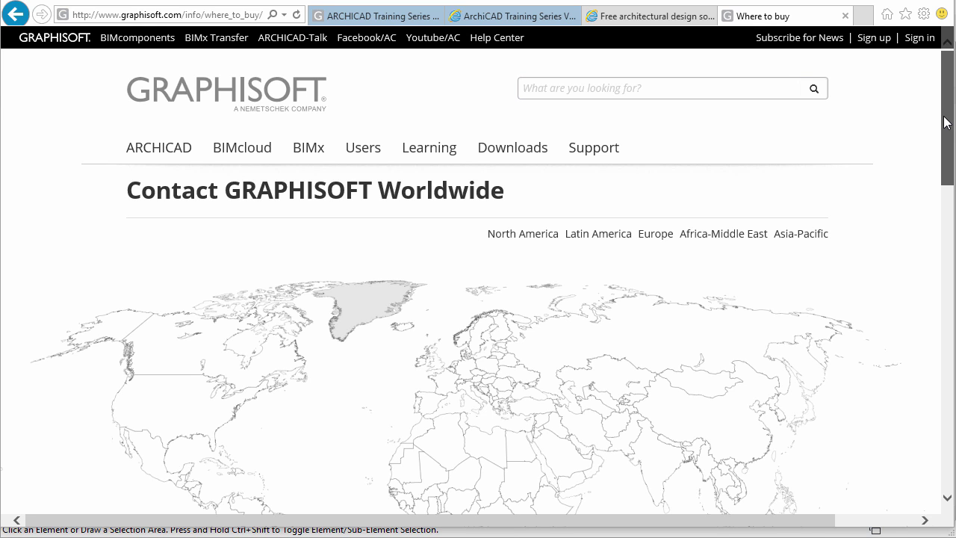
left_click_drag(946, 126, 949, 181)
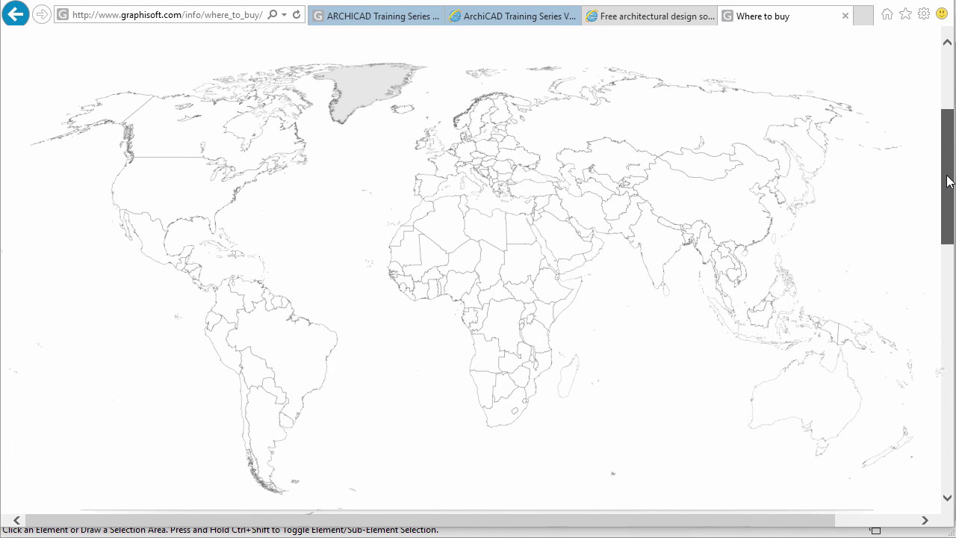